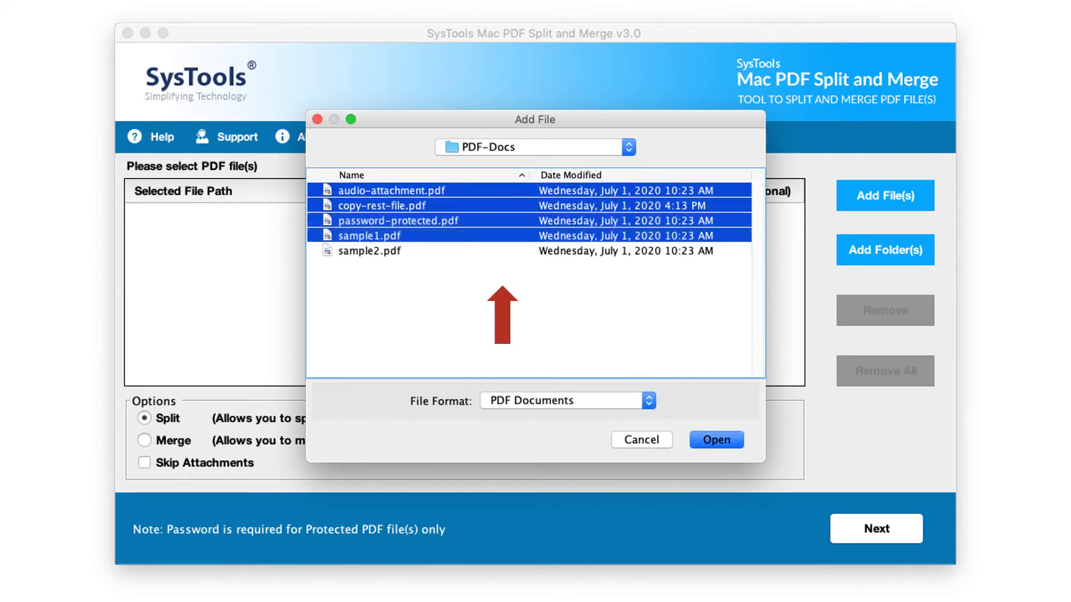
Load the five PDFs from the PDF-Docs folder and continue to the split options
key("shift+Down")
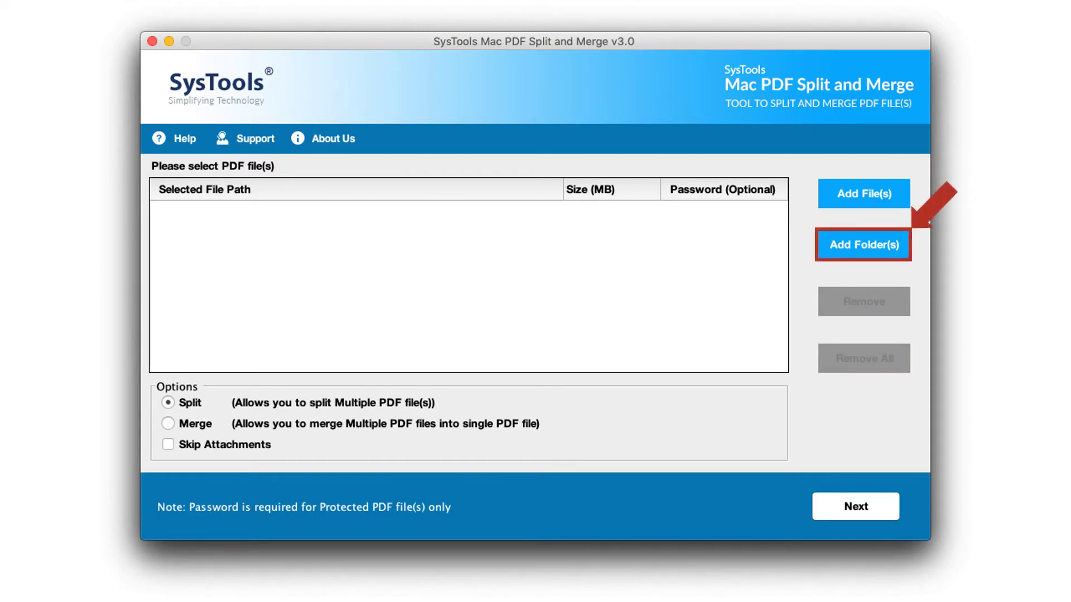
left_click(361, 235)
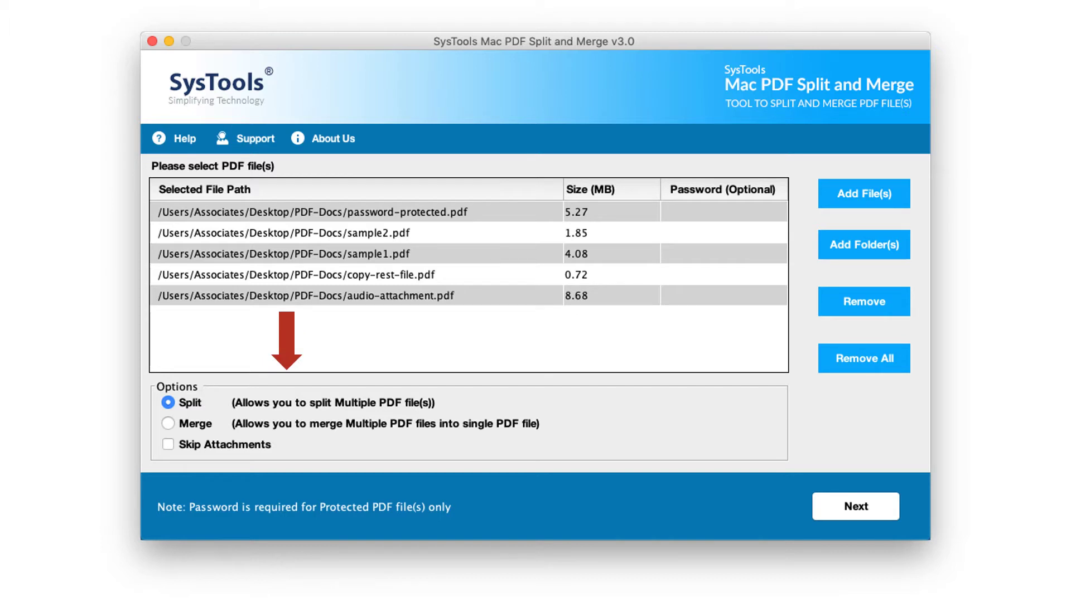
left_click(167, 424)
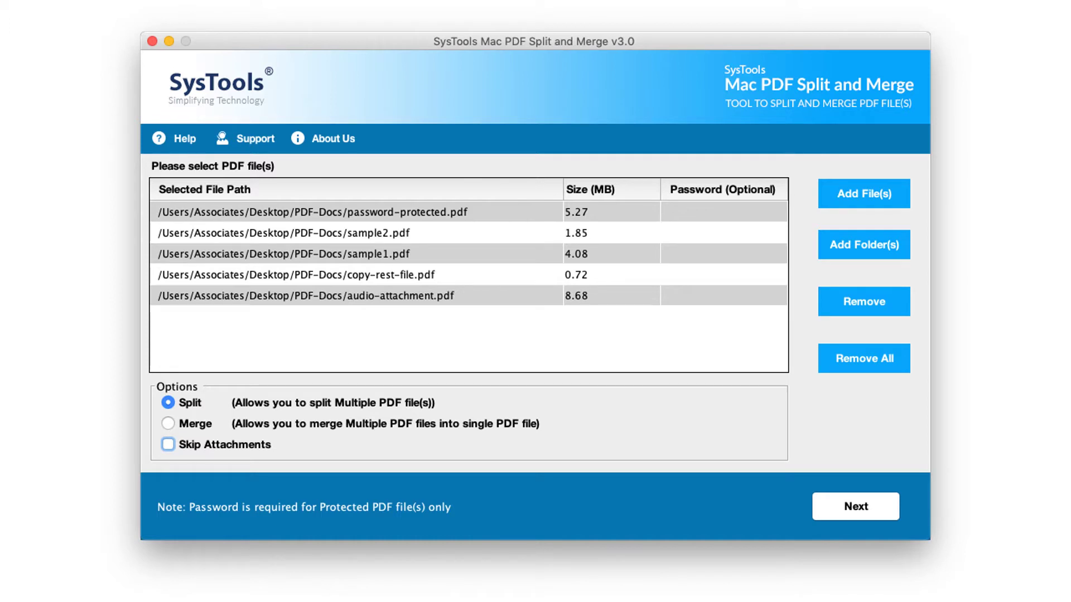
left_click(855, 507)
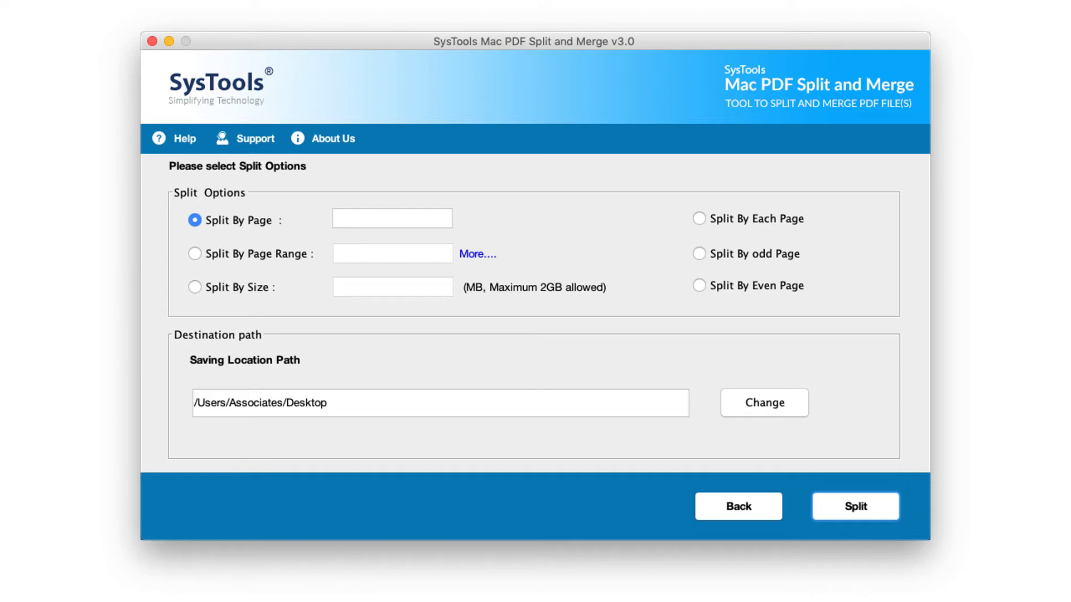
Set Split By Page to 5, and switch the split method to Split By Each Page
type("5")
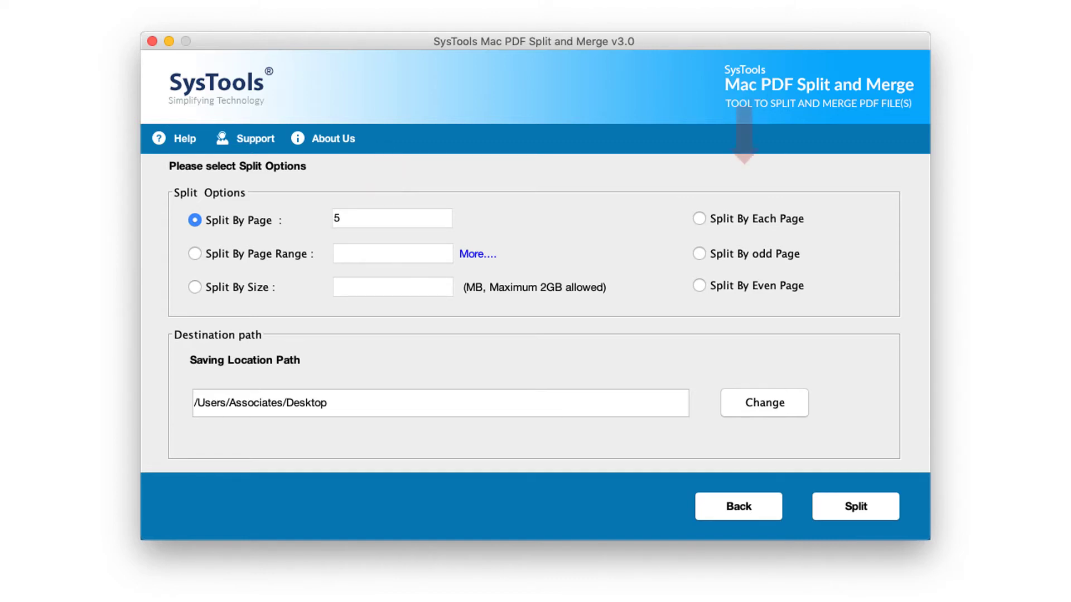
left_click(699, 218)
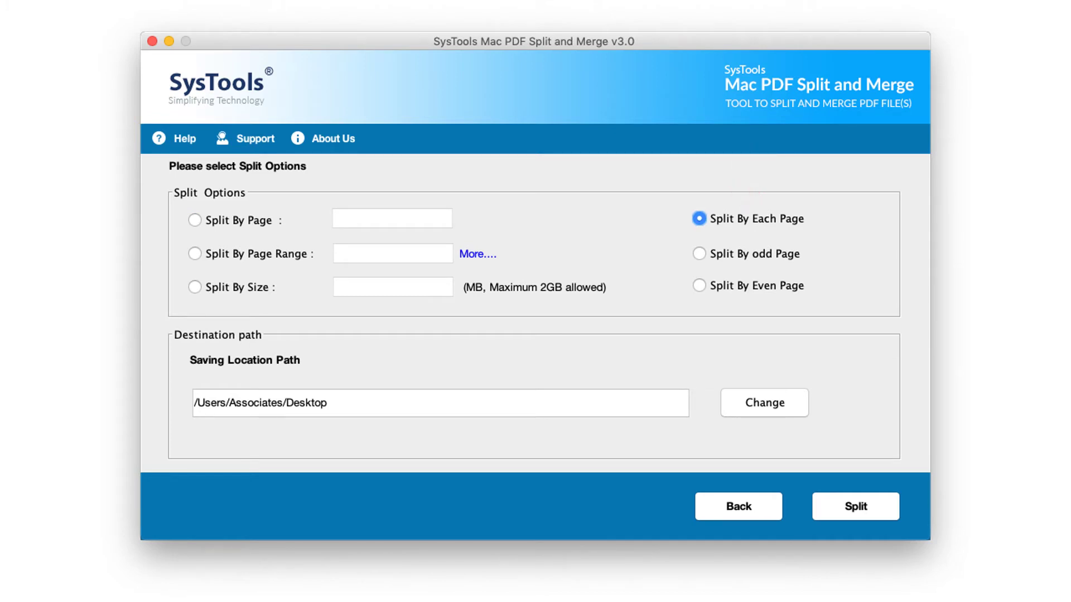
Set Split By Page Range to 1-9, and switch the split method to Split By odd Page
left_click(195, 253)
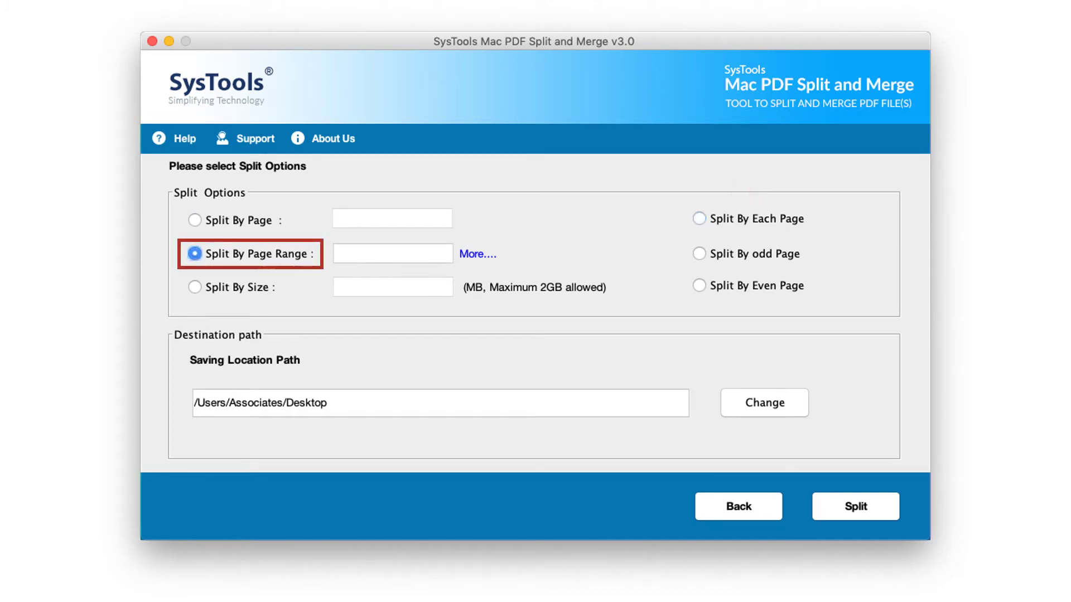
left_click(393, 253)
type("1-9")
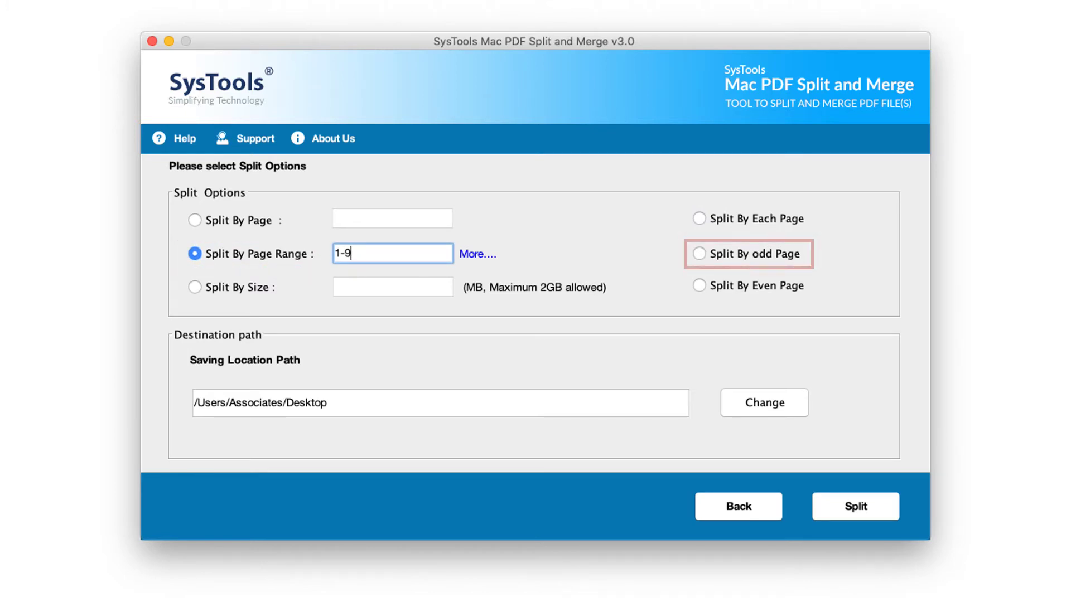
left_click(699, 254)
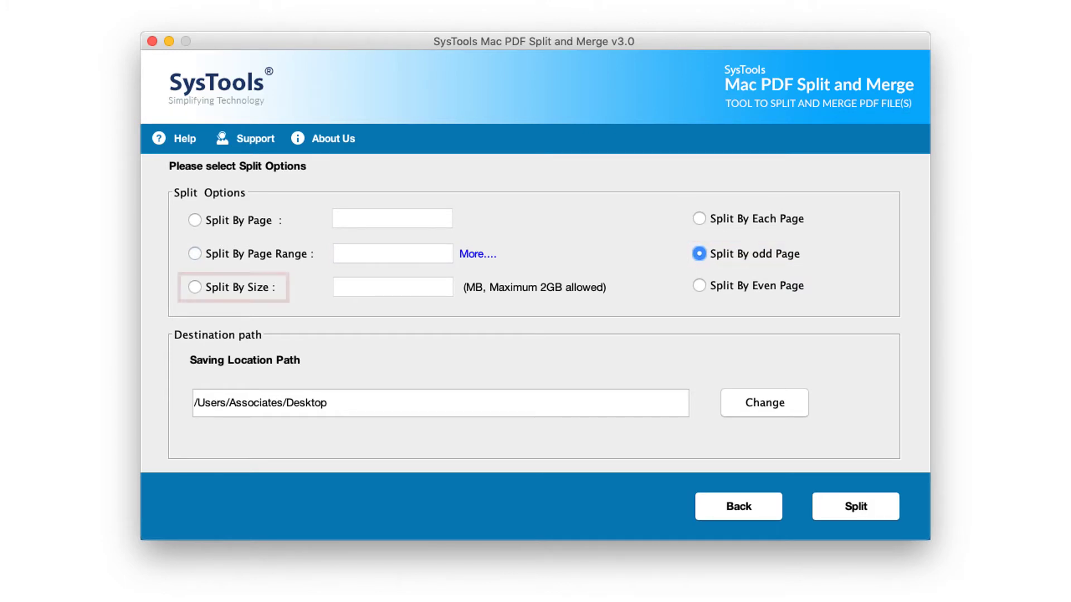
Choose Split By Size and set the size to 1 MB
left_click(194, 287)
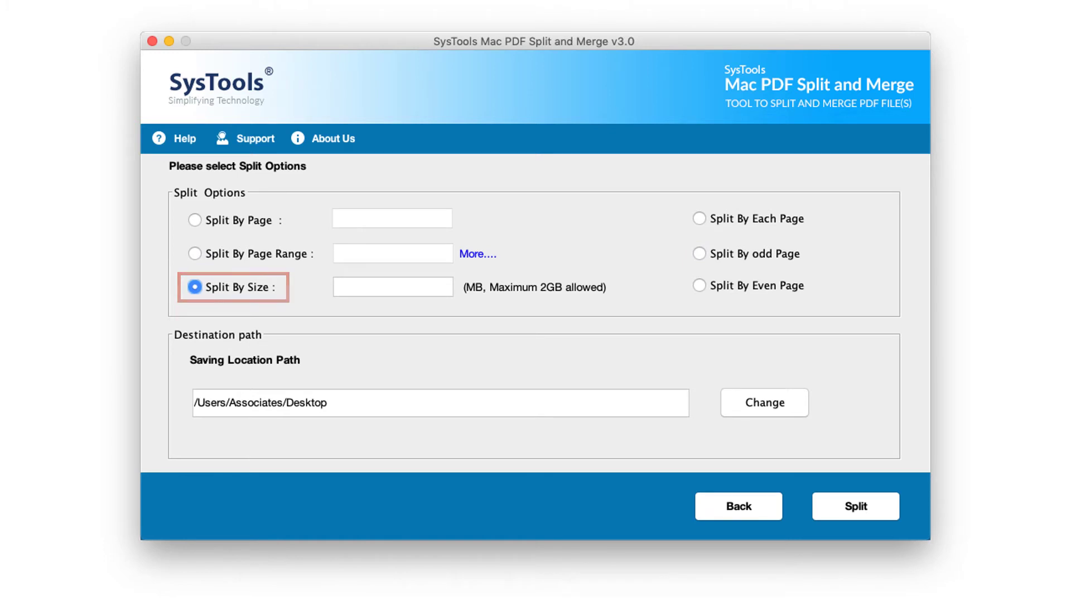
type("1")
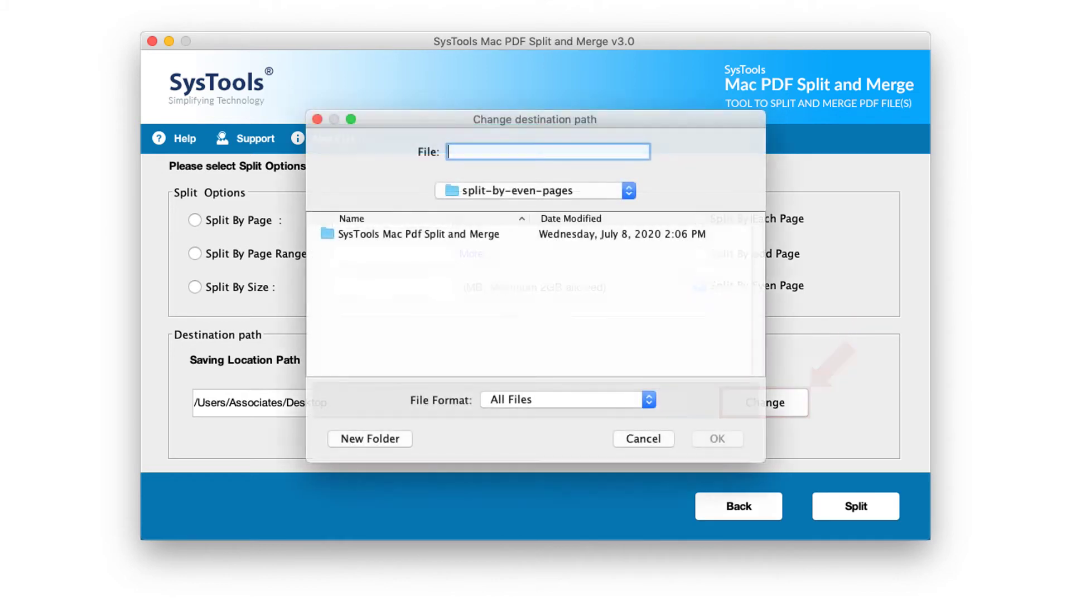
Set the saving location of the split files to the Mac PDF Split & Merge PS folder on the Desktop
left_click(418, 233)
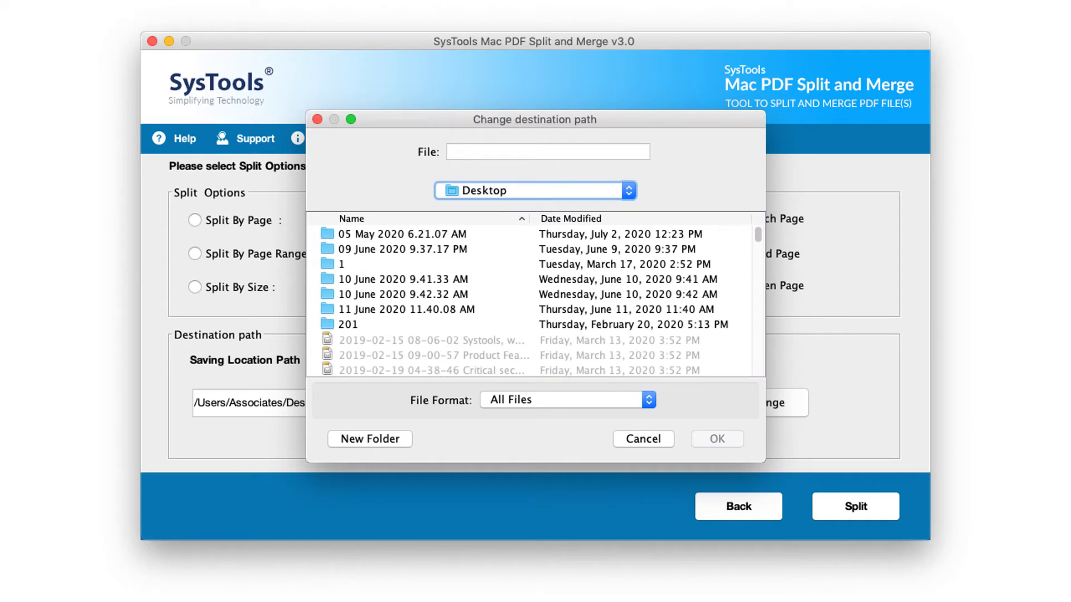
left_click(399, 294)
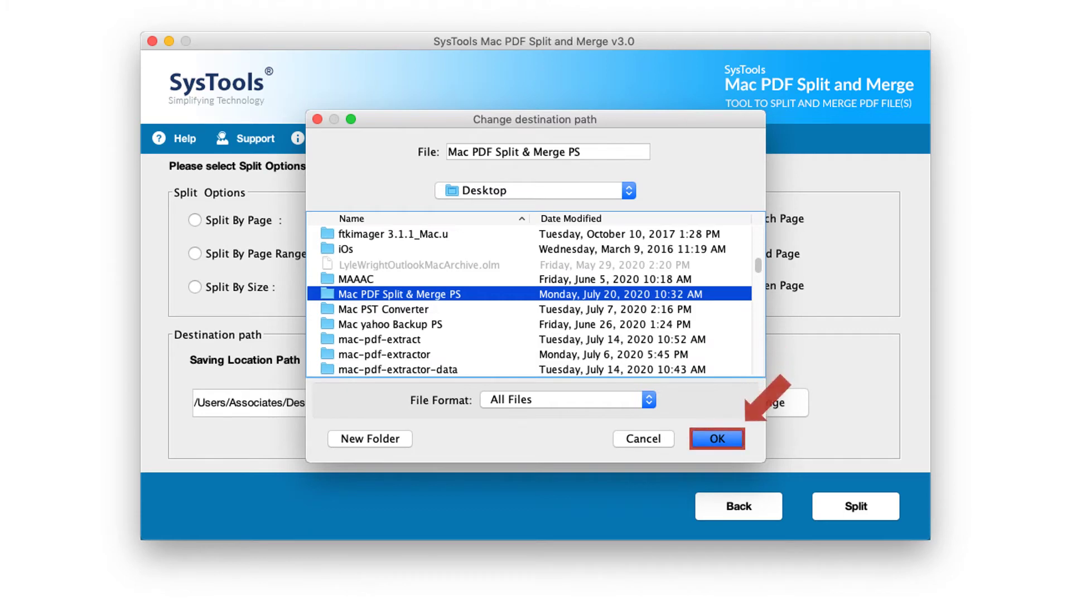
left_click(717, 439)
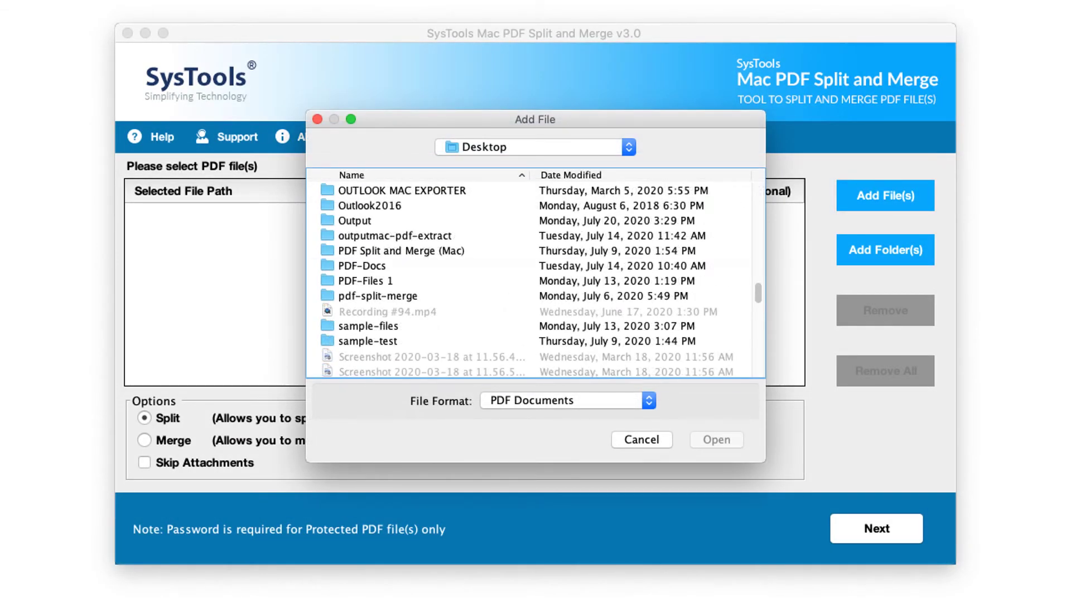
Load all five PDFs from the Desktop's PDF-Docs folder with the Merge option and continue to the merge options
double_click(361, 265)
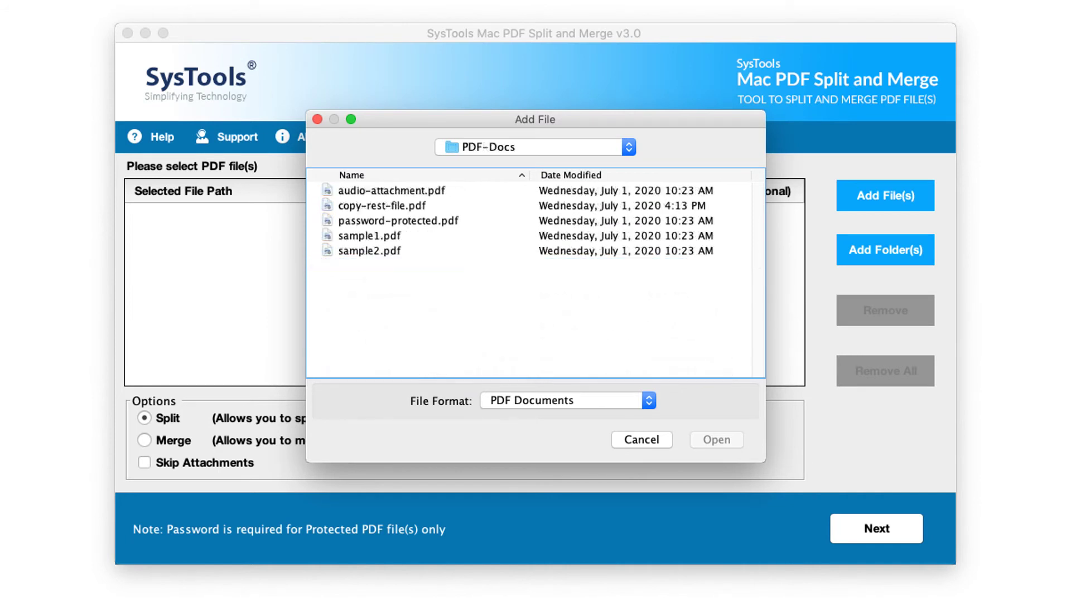
left_click(391, 190)
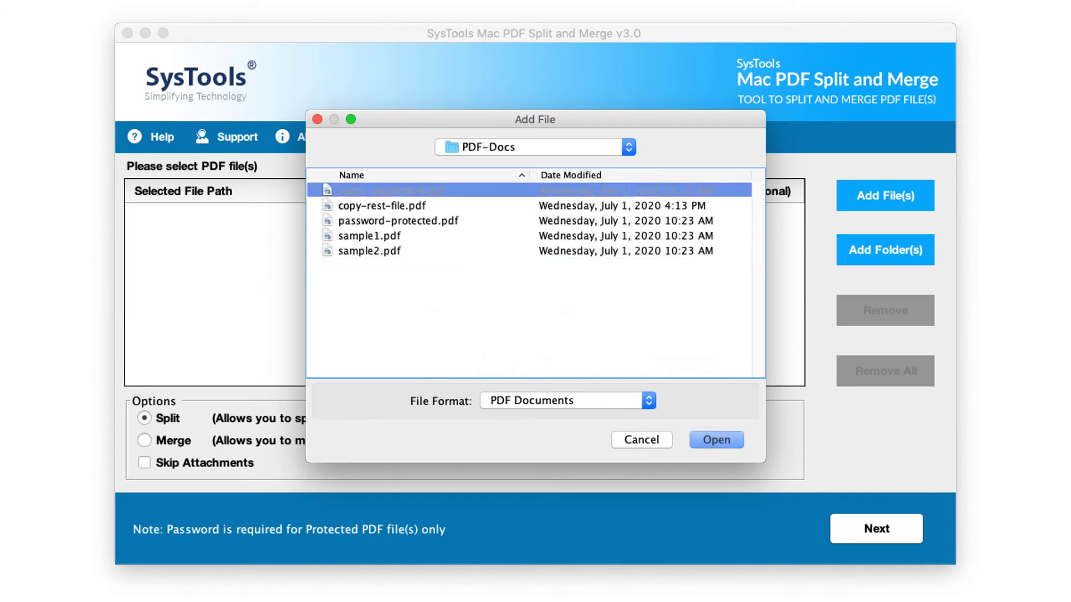
key("shift+Down")
key("shift+Down")
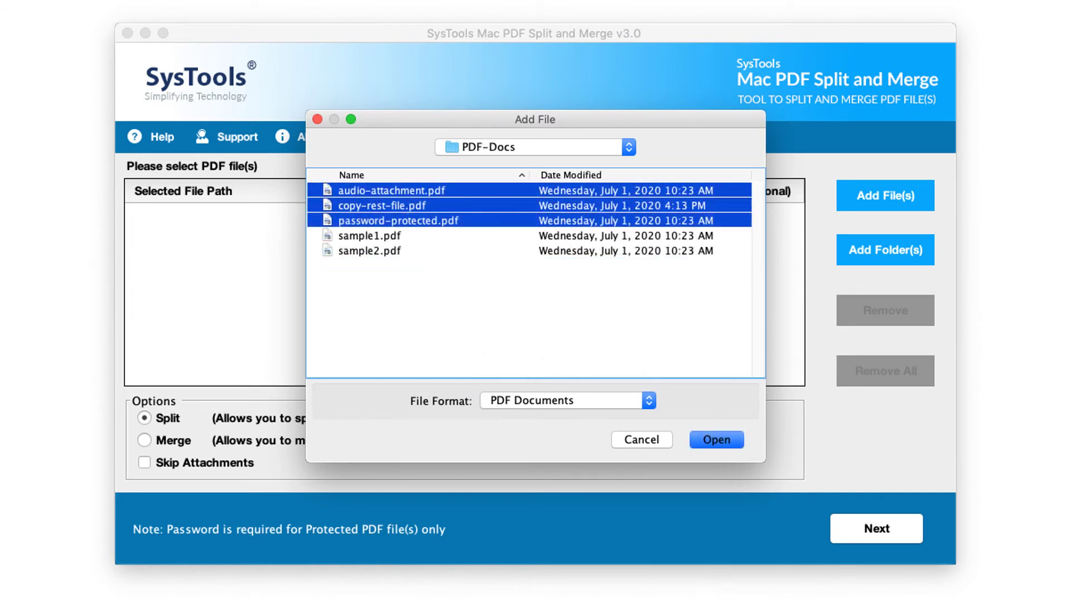
key("shift+Down")
key("shift+Down")
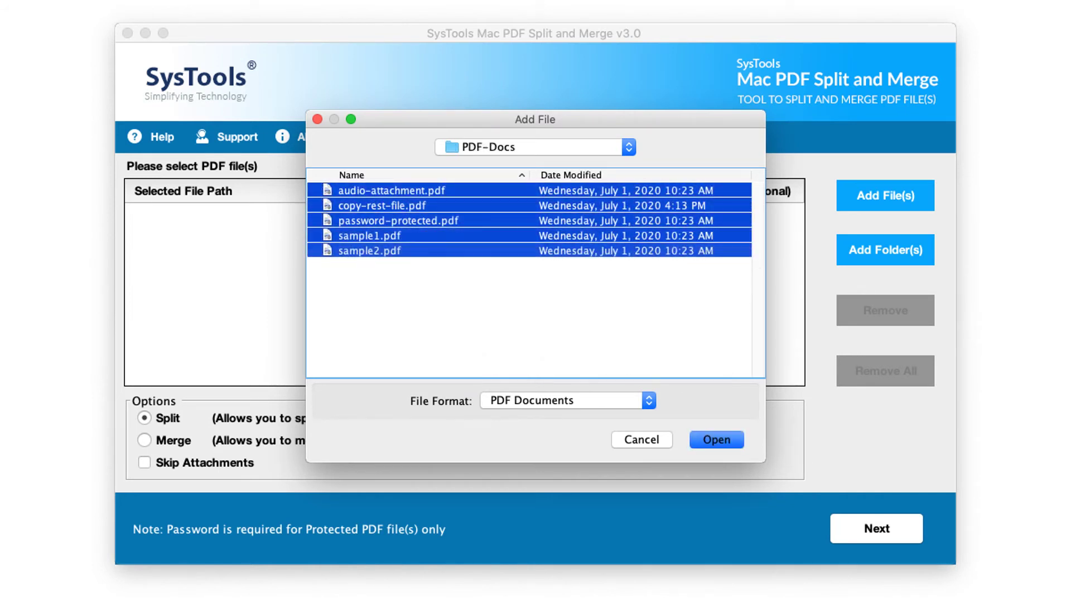
key("Return")
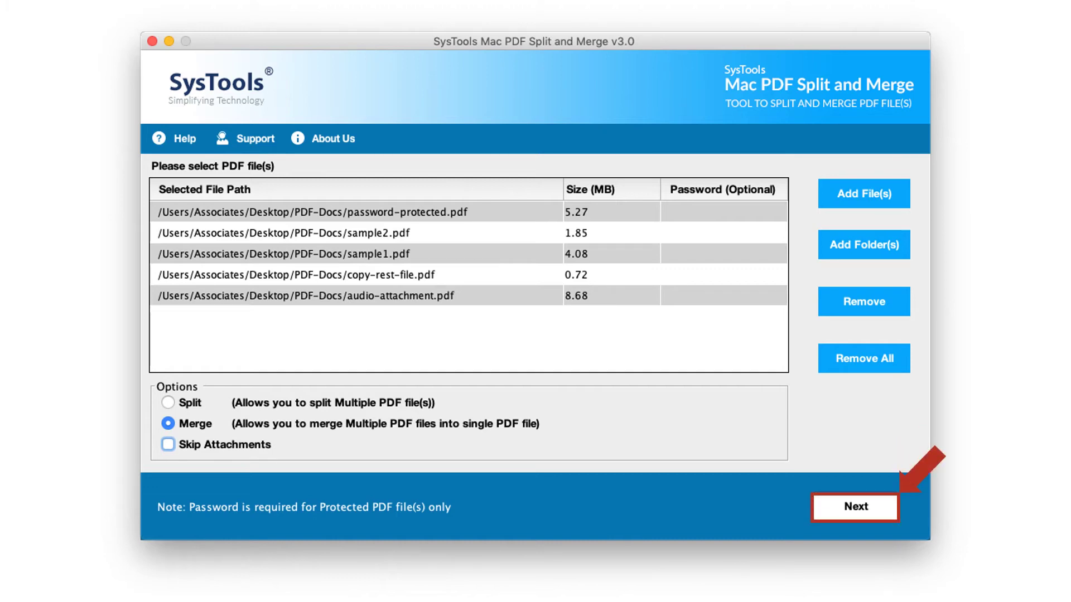
left_click(856, 506)
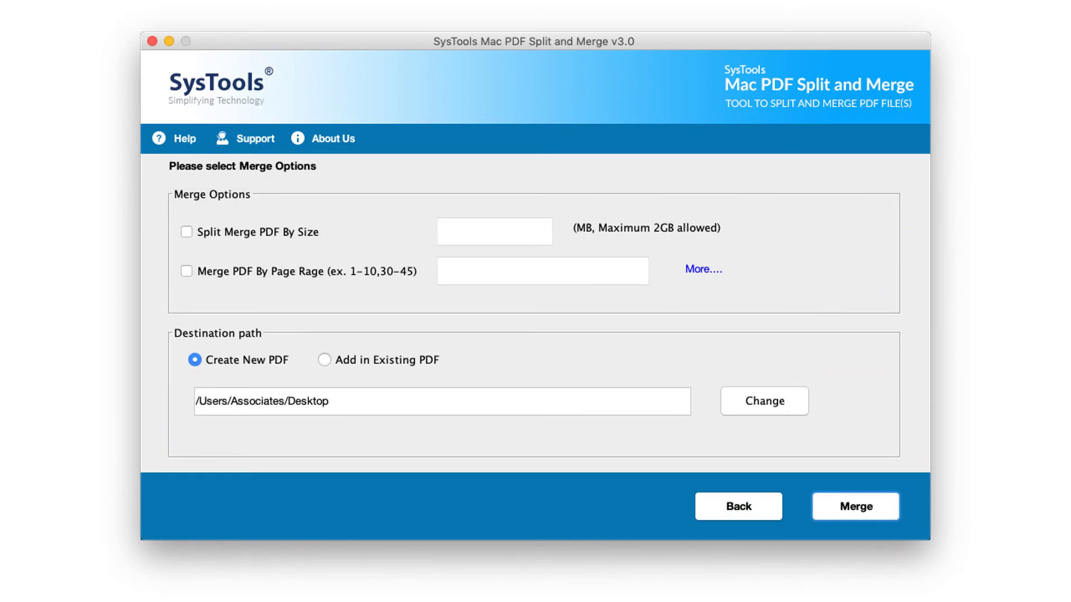
Enable Split Merge PDF By Size at 1 MB and merging by page range with pages 1-10
left_click(186, 232)
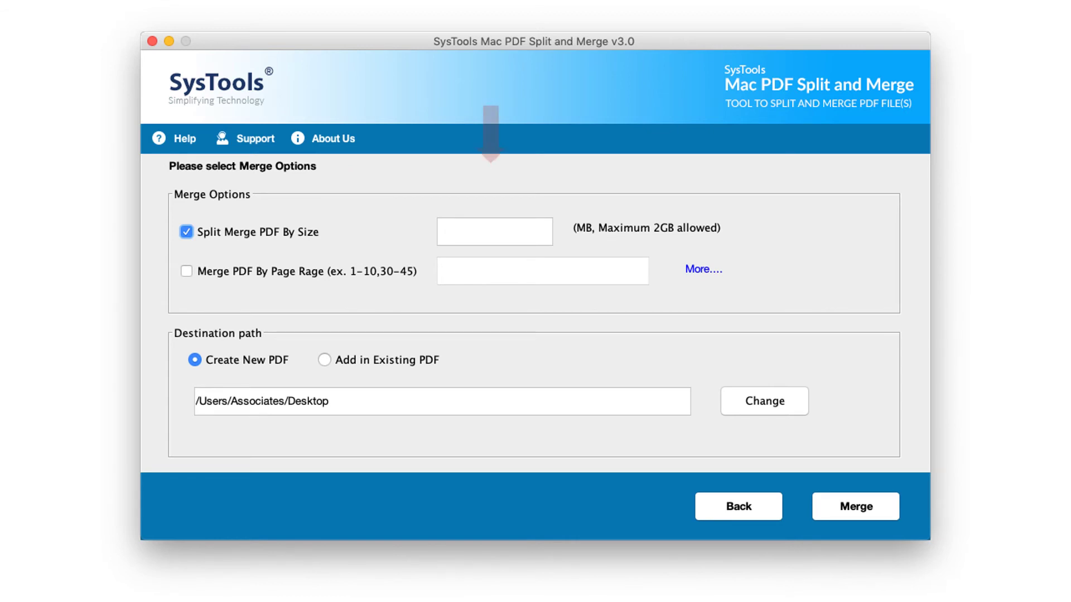
left_click(494, 231)
type("1")
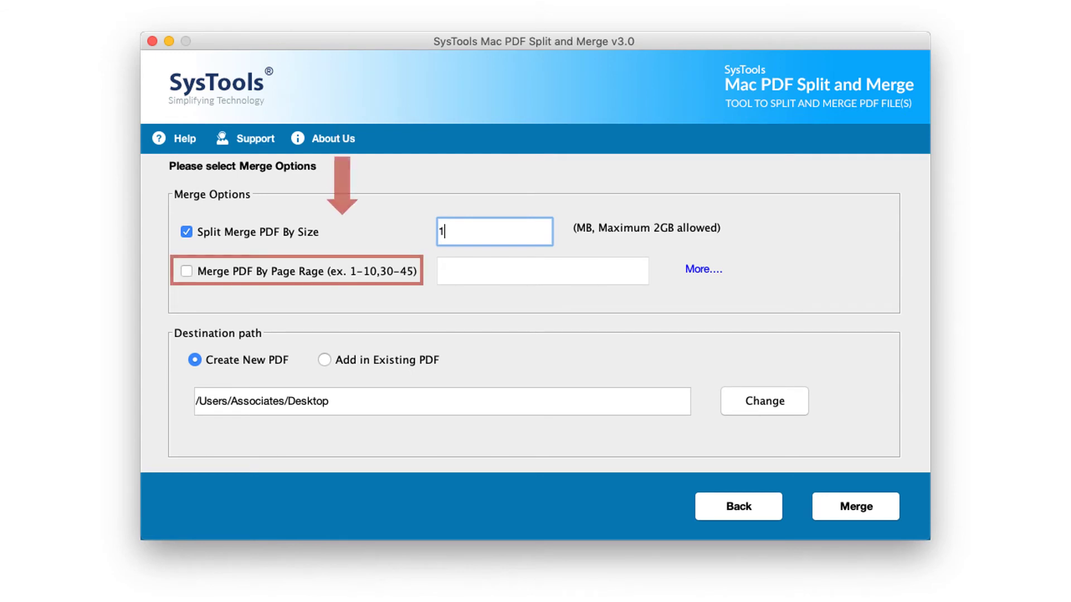
left_click(187, 271)
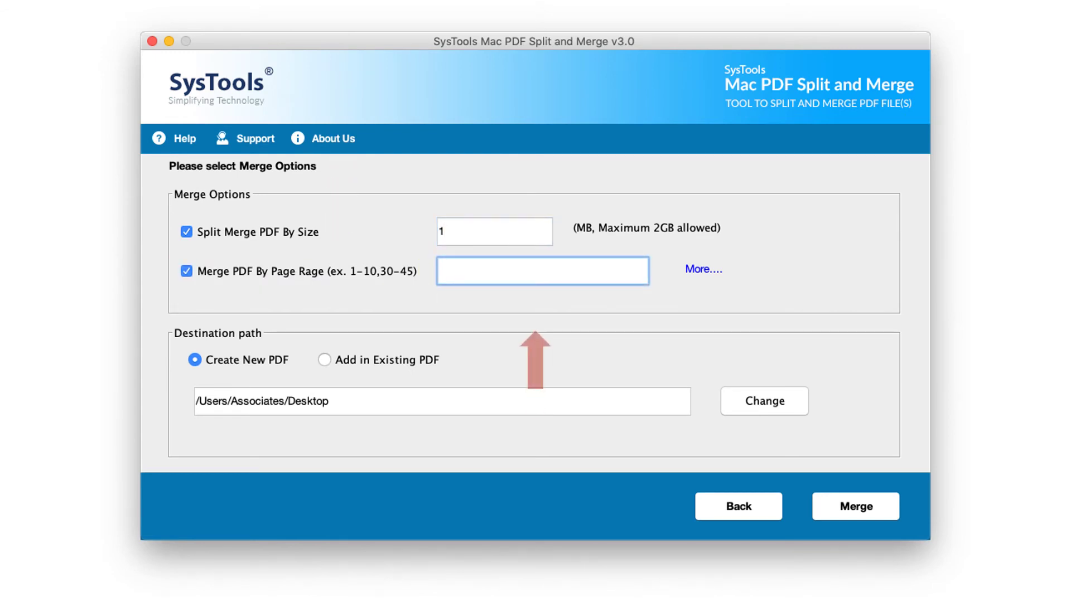
type("1-10")
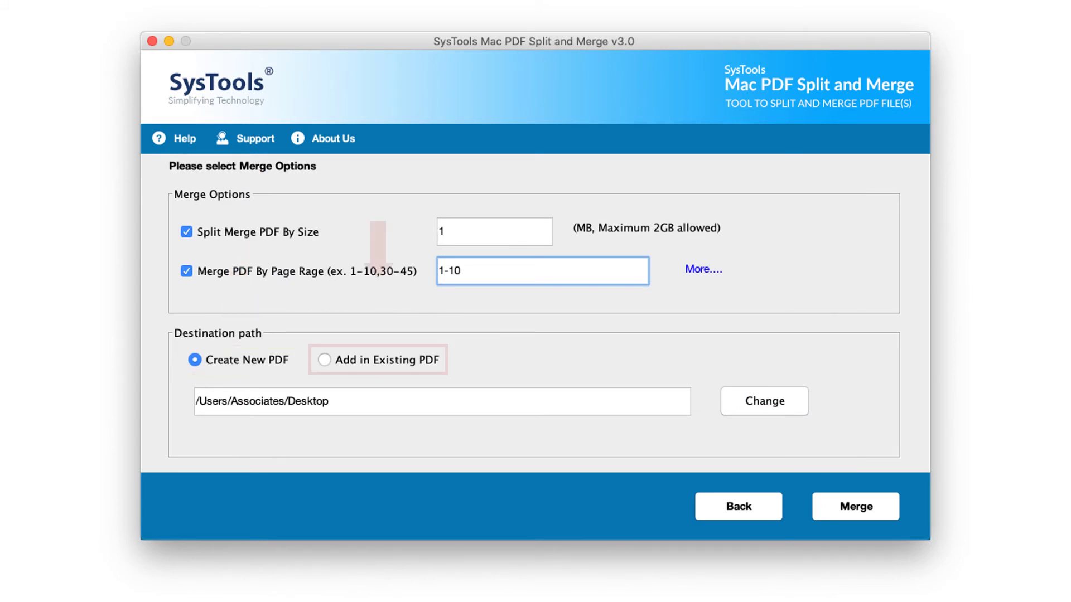
Keep Create New PDF as the output type and set the destination to the Merge folder inside Mac PDF Split & Merge PS
left_click(324, 359)
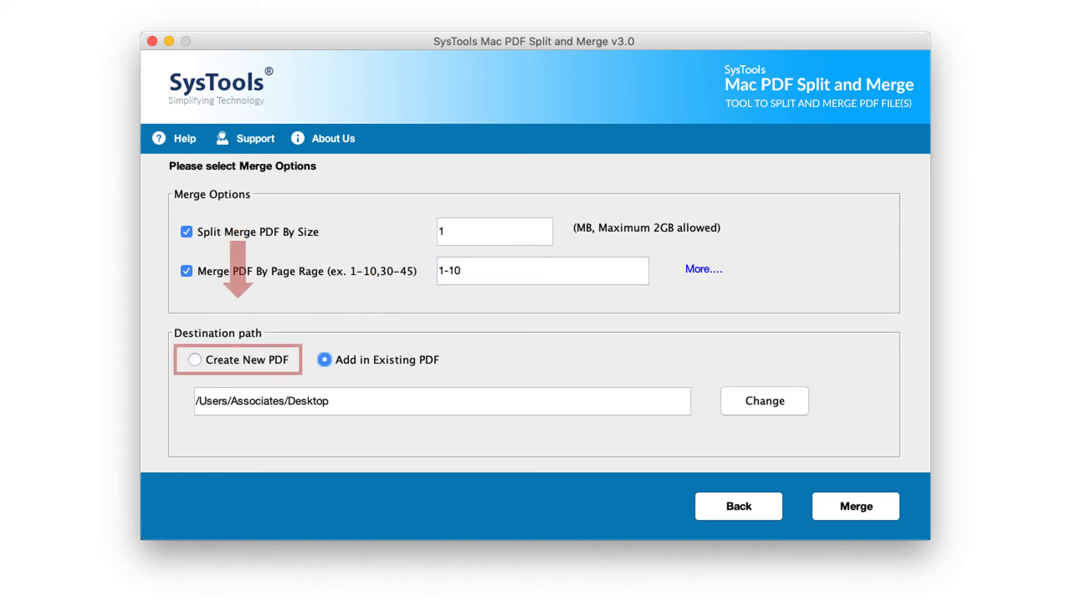
left_click(194, 359)
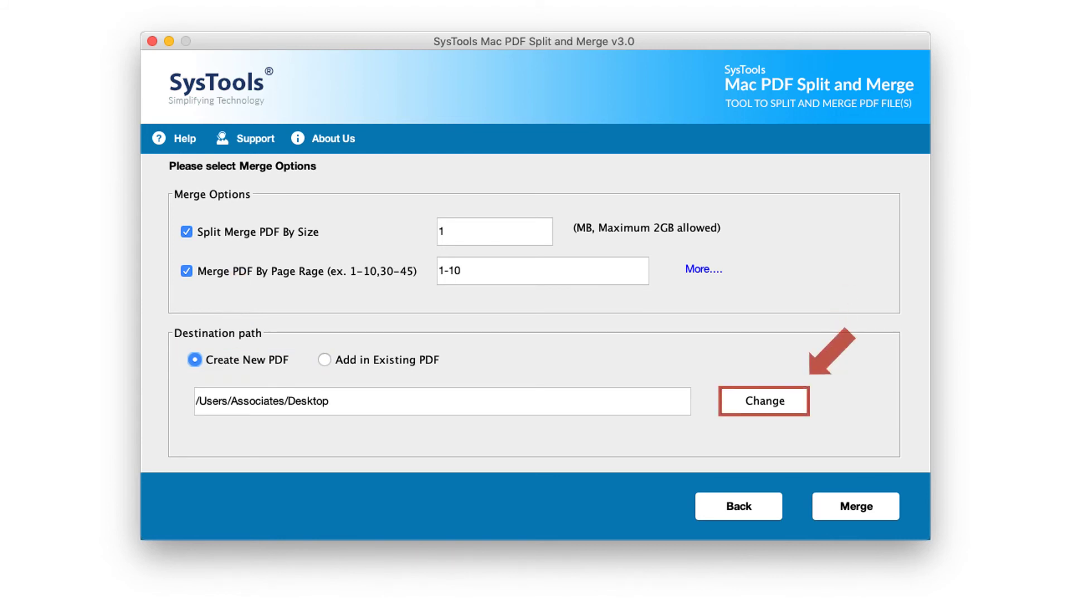
left_click(764, 401)
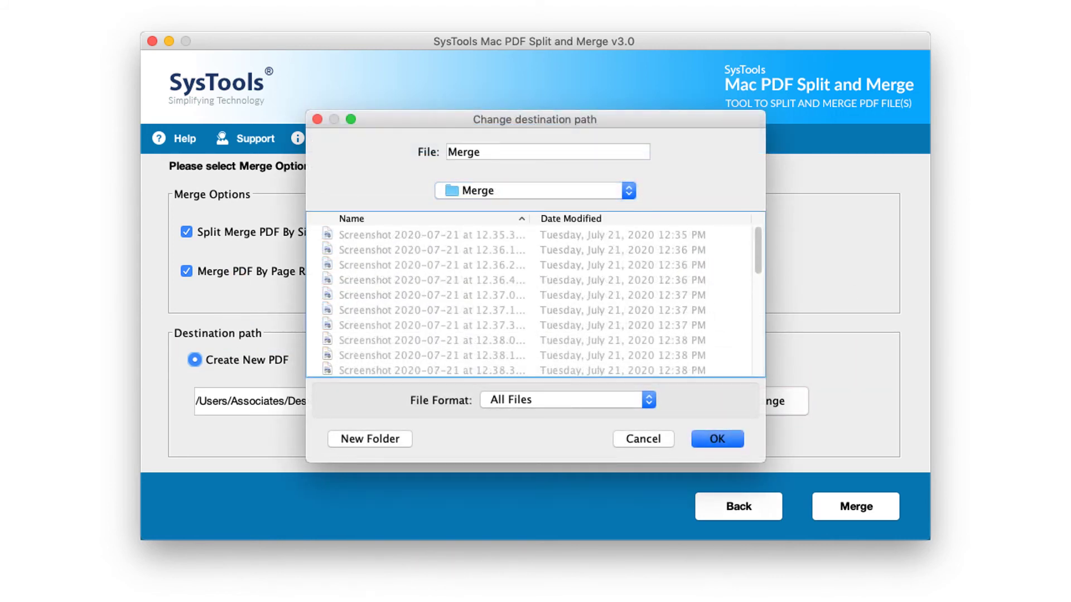
key("Return")
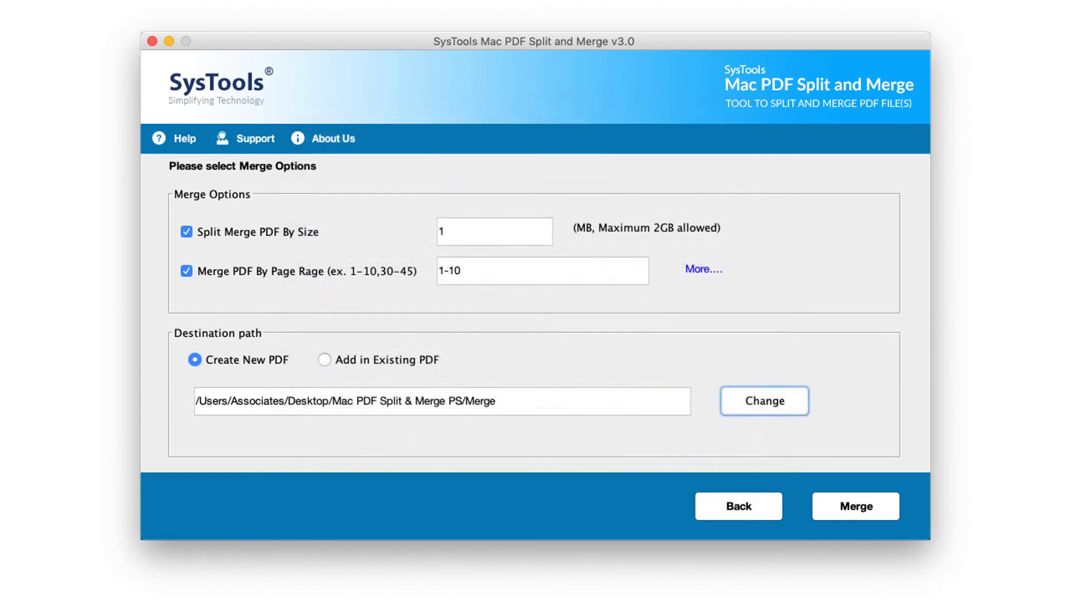